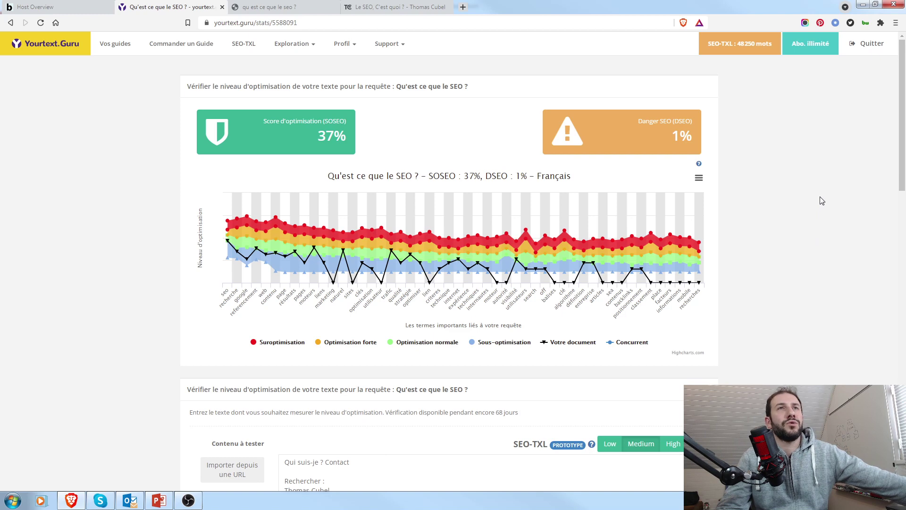
Step: Examine the semantic analysis of the SEO competitors, focusing on the page ranked fourth and its scores
drag(901, 120, 883, 346)
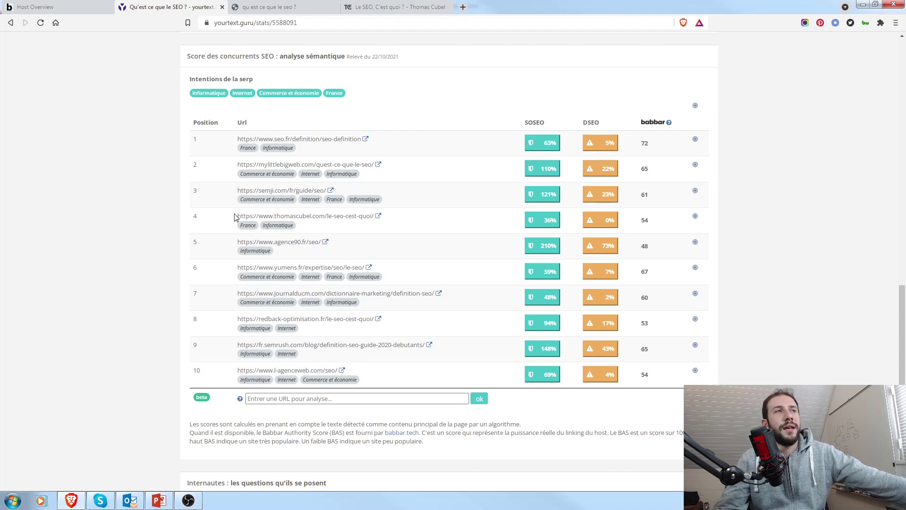
drag(234, 217, 725, 223)
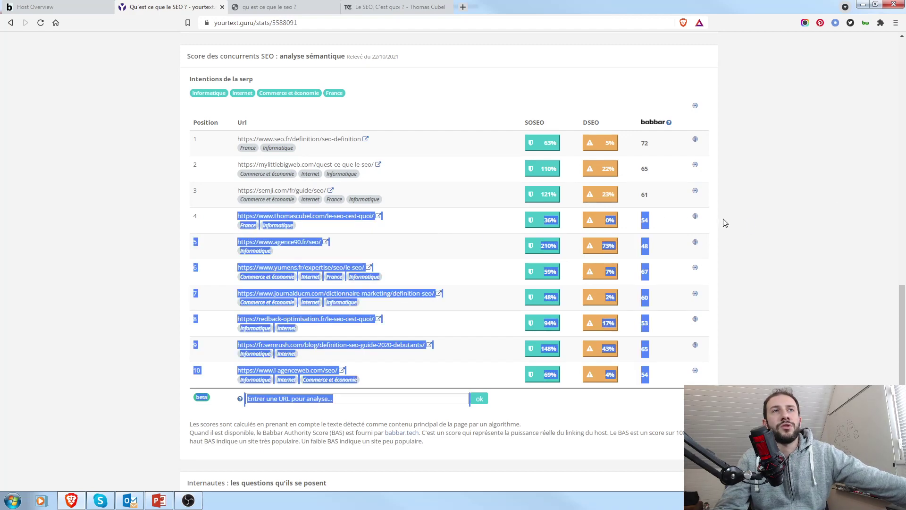
click(790, 241)
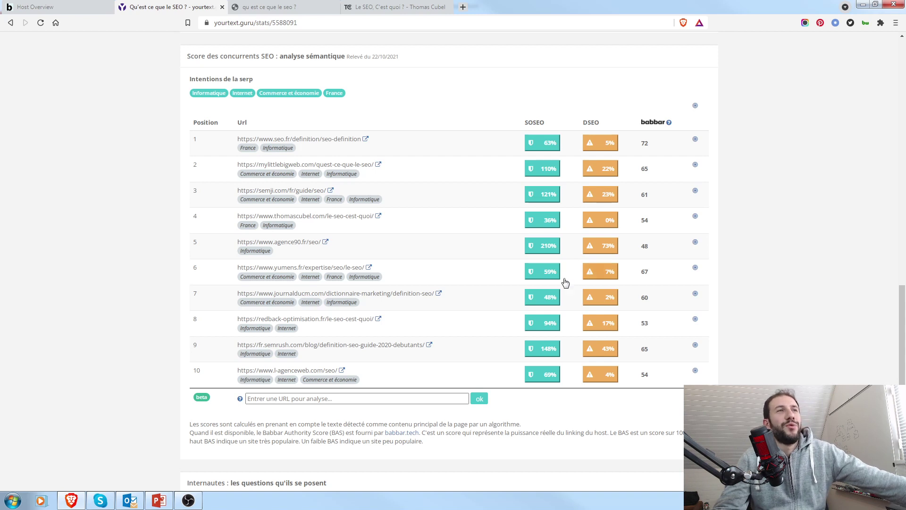
drag(395, 226, 238, 216)
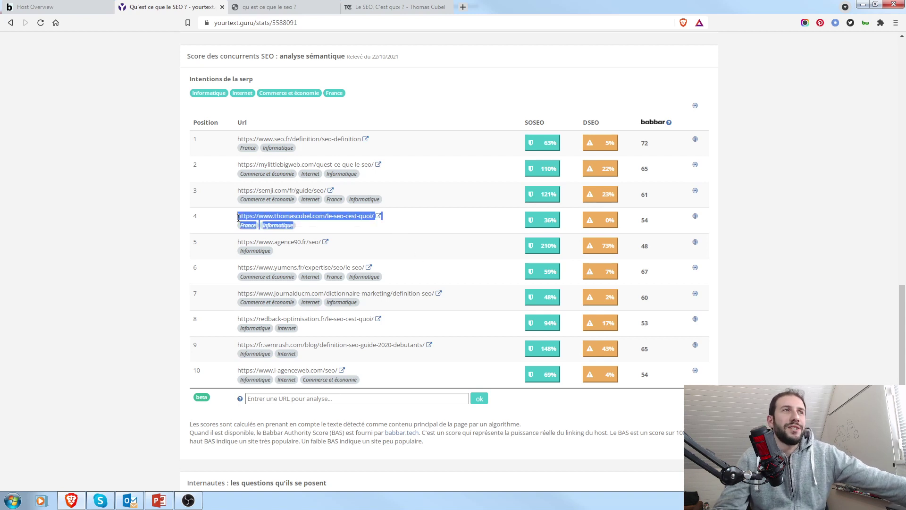
click(816, 247)
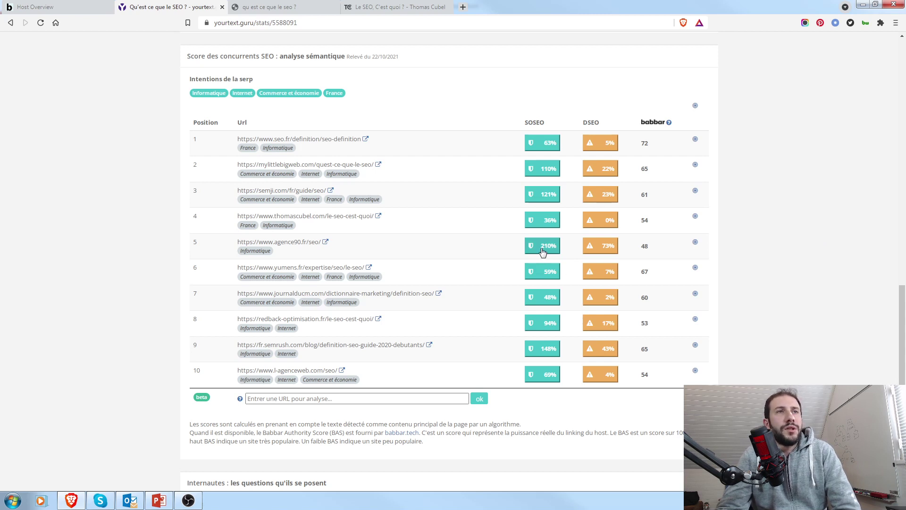
Step: Compare the SOSEO and babbar scores of the competitors ranked 5, 7, 9 and 10
drag(653, 252, 640, 251)
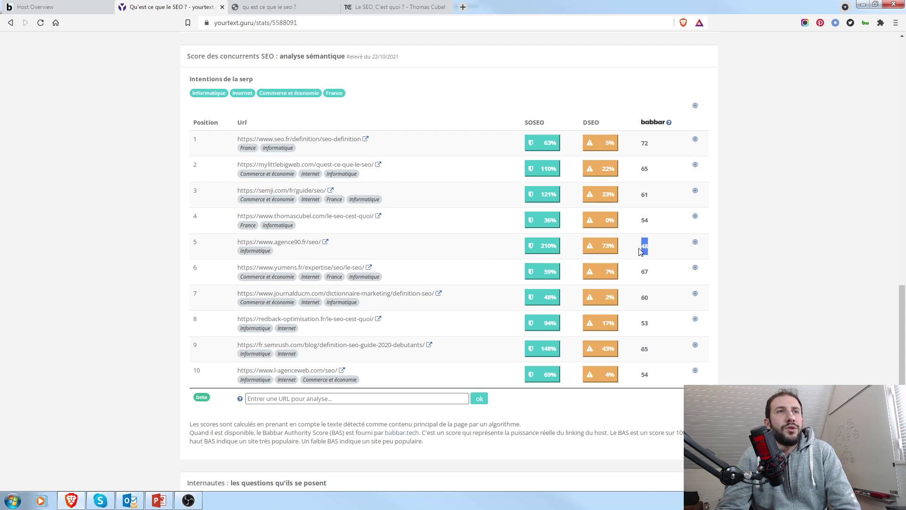
click(764, 309)
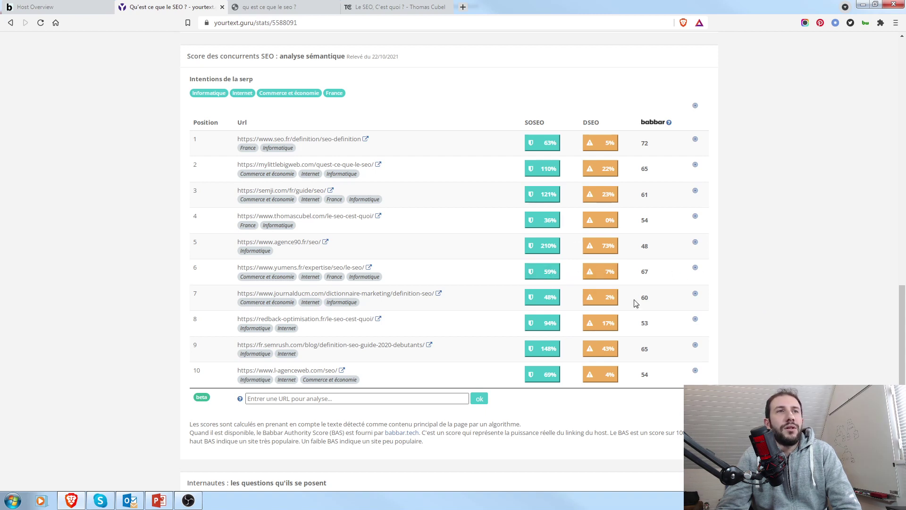
mouse_move(654, 278)
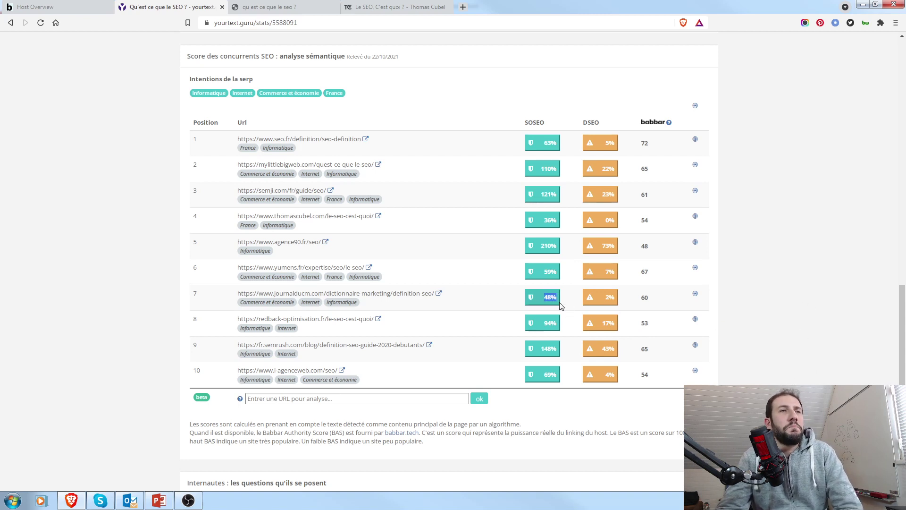
drag(671, 300, 638, 300)
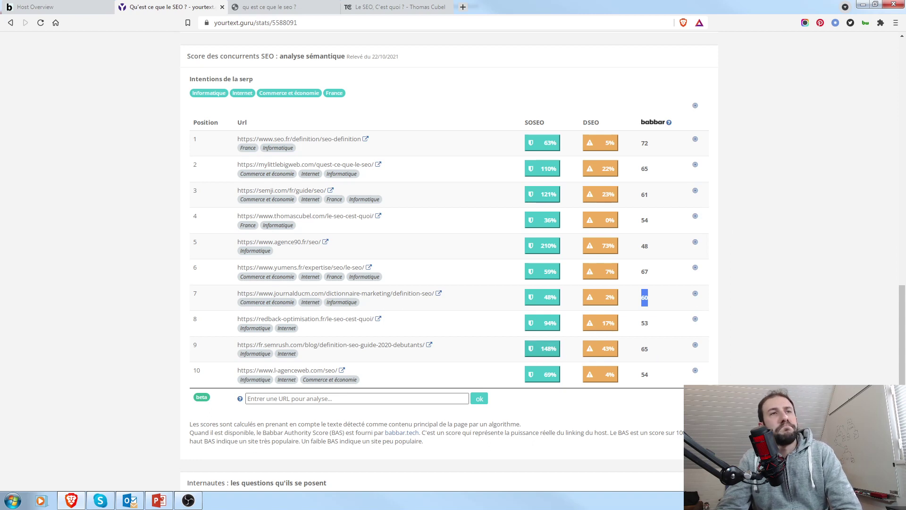
click(662, 351)
double_click(644, 349)
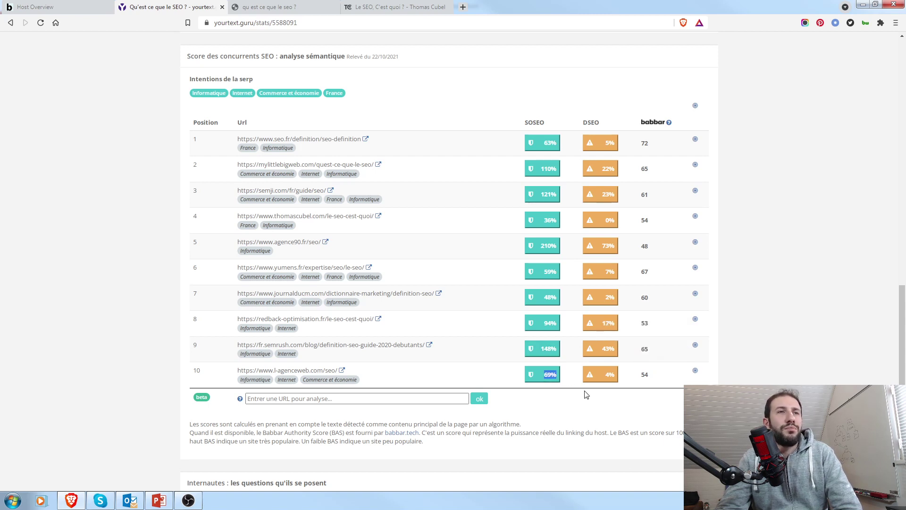
double_click(644, 374)
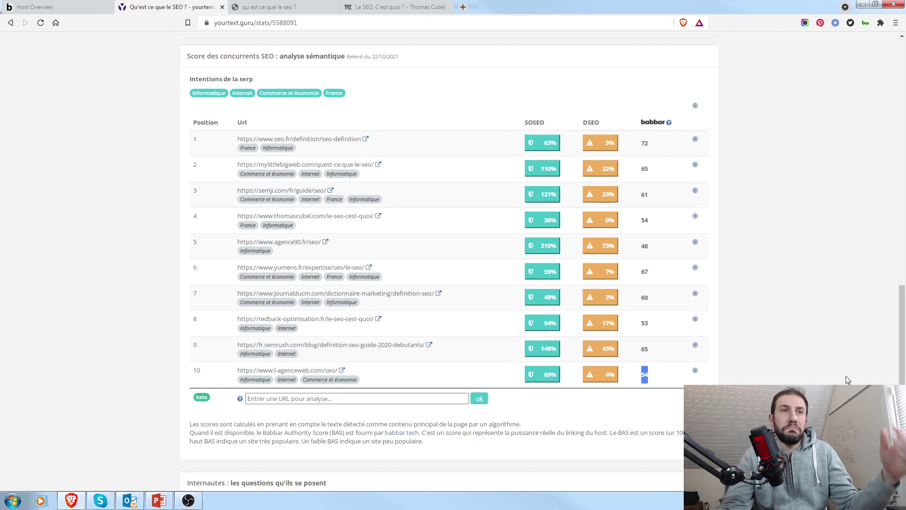
click(758, 223)
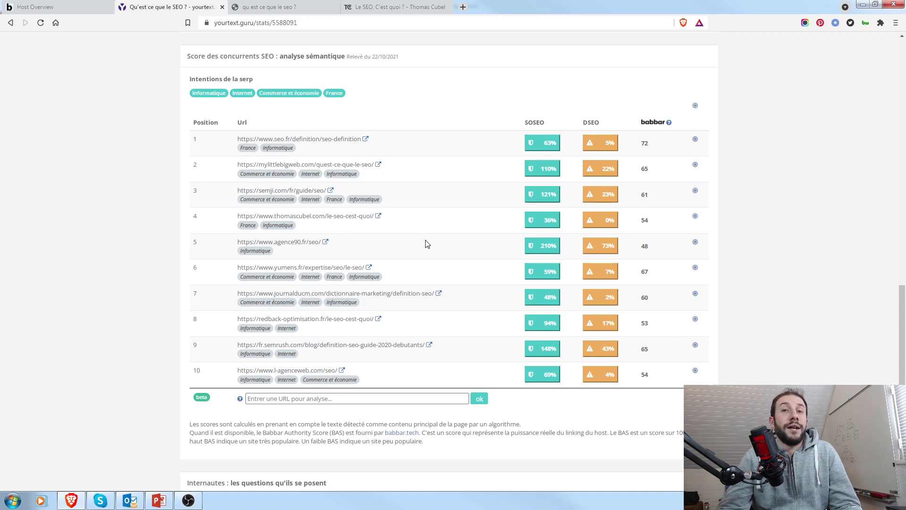
Step: Copy the fourth-ranked competitor's URL ending in /le-seo-cest-quoi/ and analyse it in Babbar at url level
drag(410, 223, 318, 217)
click(412, 223)
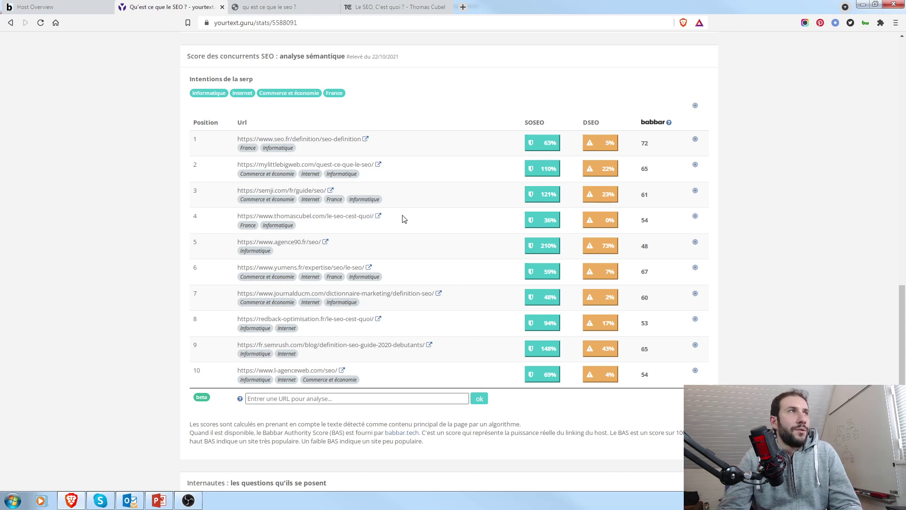
drag(383, 217, 237, 221)
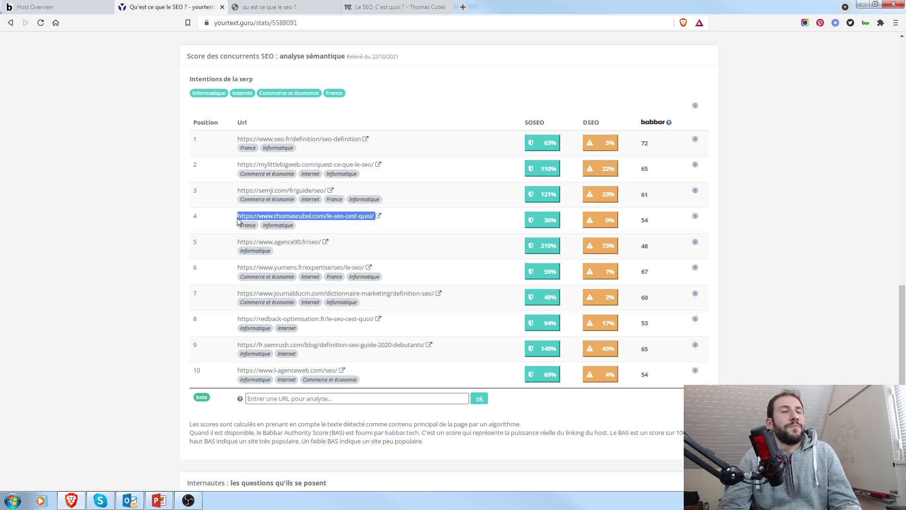
key(ctrl+c)
click(33, 7)
click(283, 46)
key(ctrl+v)
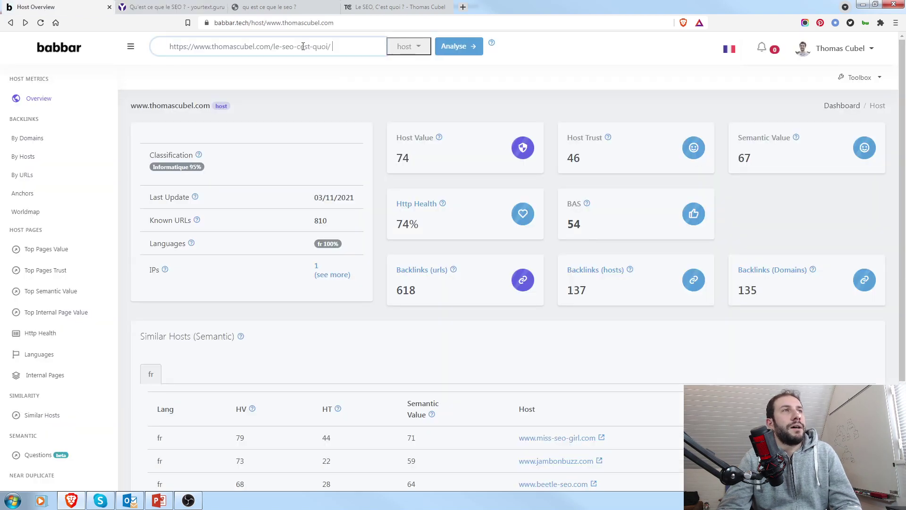
click(411, 48)
click(409, 77)
click(454, 46)
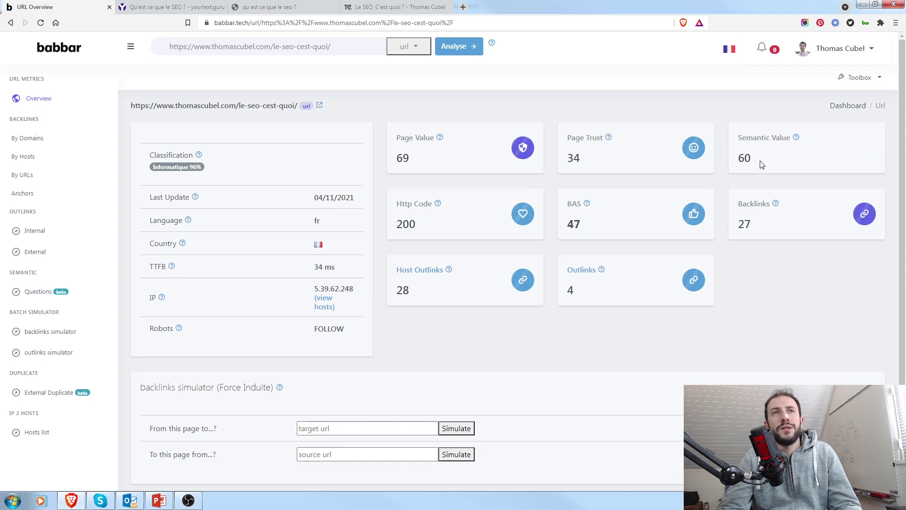
Step: Review the fourth-ranked page's Semantic Value, Backlinks and BAS metrics
drag(761, 164, 734, 160)
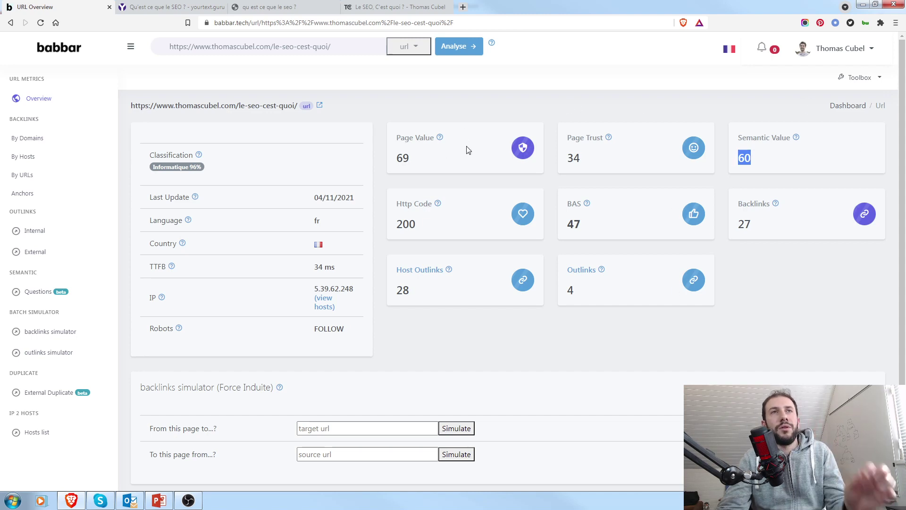
click(847, 301)
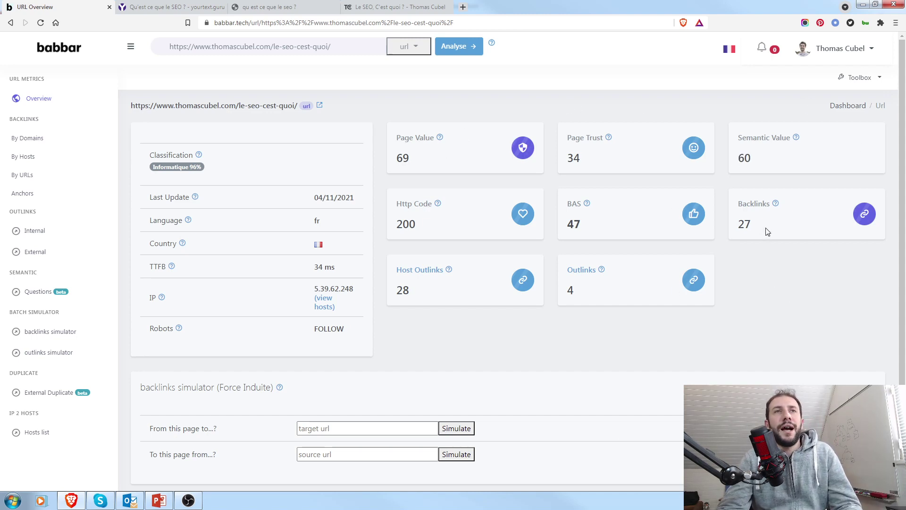
drag(766, 231, 729, 231)
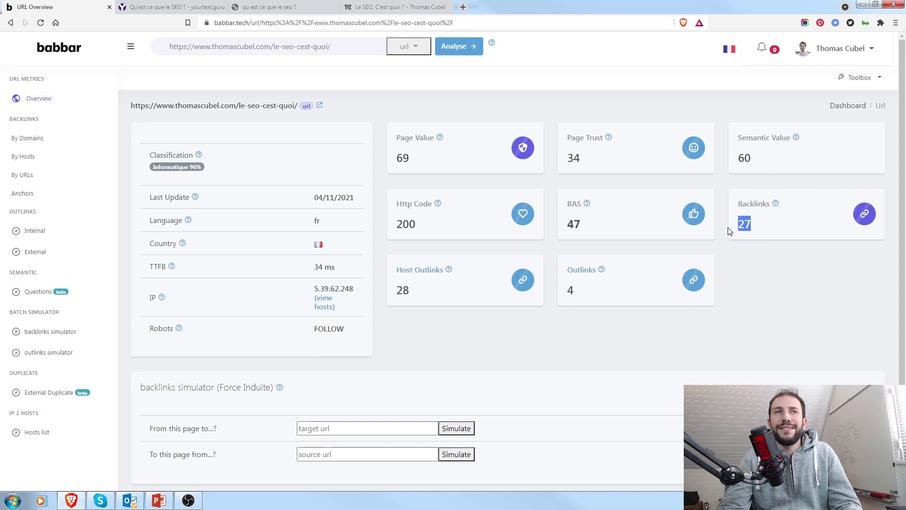
drag(593, 228, 553, 227)
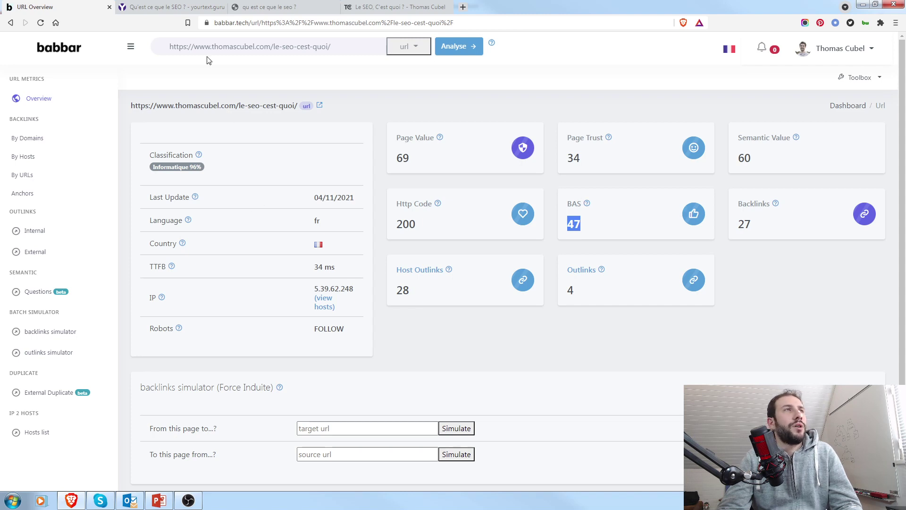
click(186, 7)
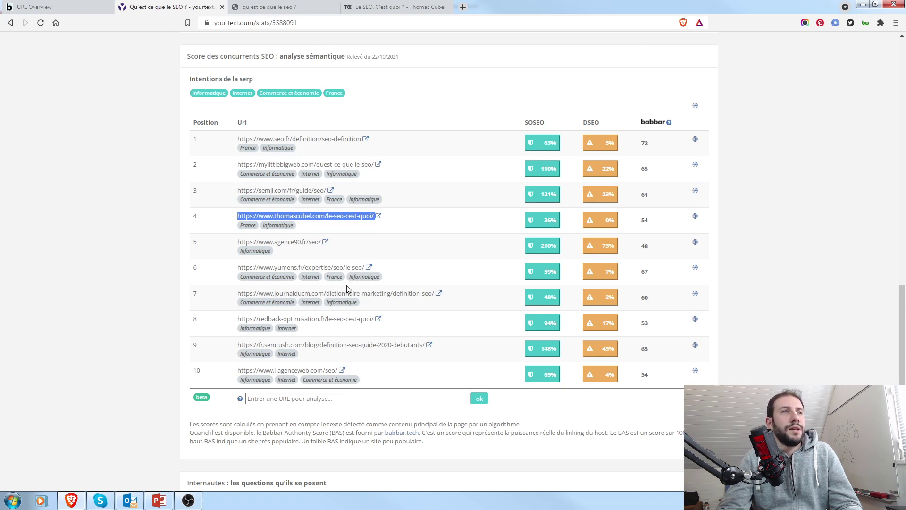
drag(399, 267, 238, 268)
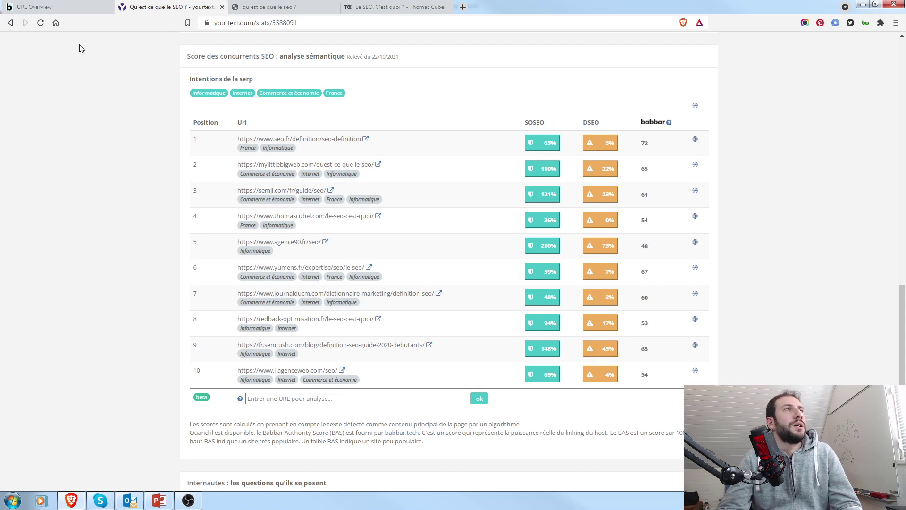
click(76, 7)
triple_click(343, 44)
key(ctrl+v)
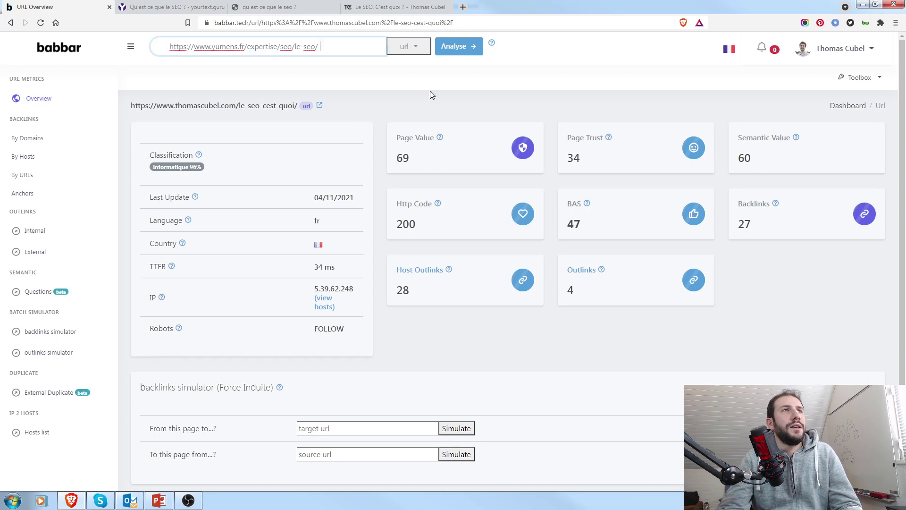
click(446, 52)
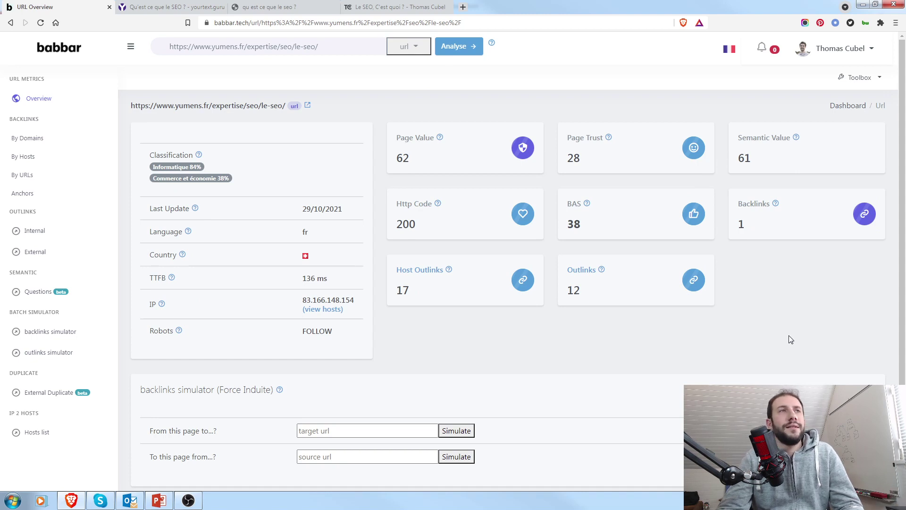
Step: Review the yumens.fr page's Page Value, Page Trust, Semantic Value, Backlinks and BAS metrics
drag(413, 160, 393, 158)
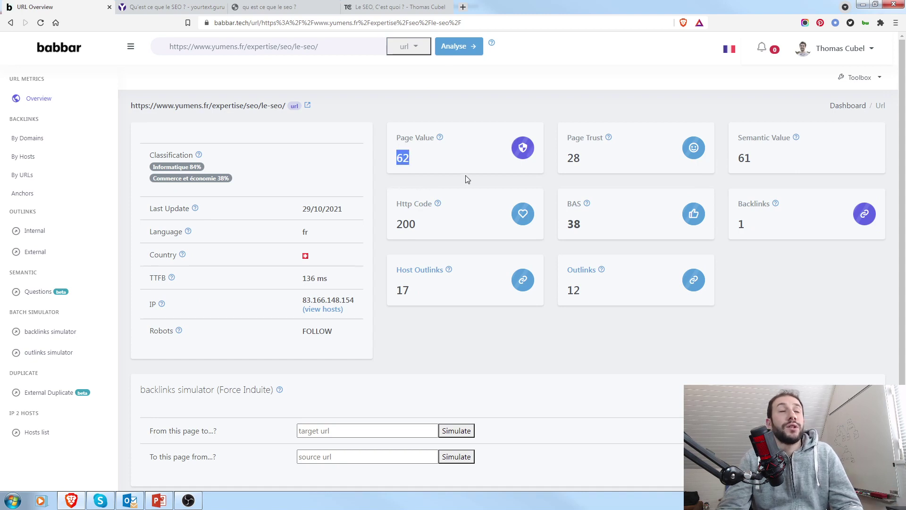
drag(590, 160, 560, 161)
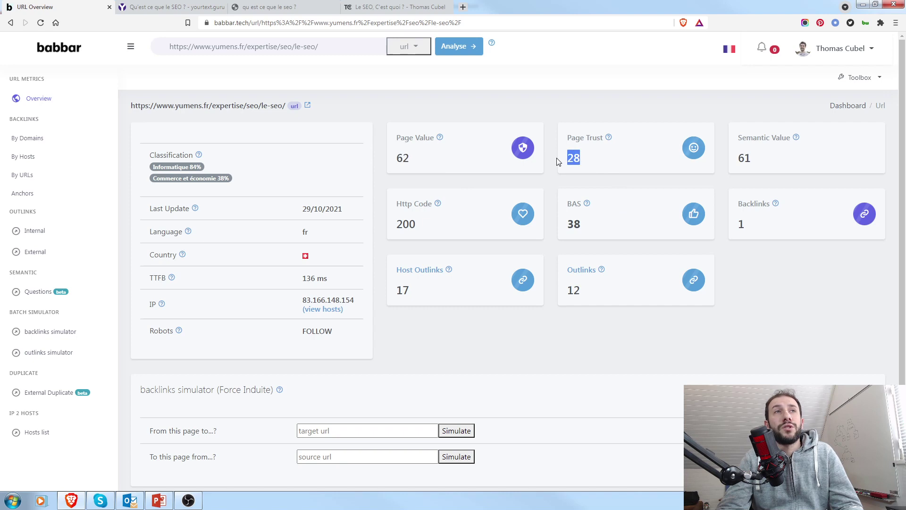
drag(779, 168, 726, 162)
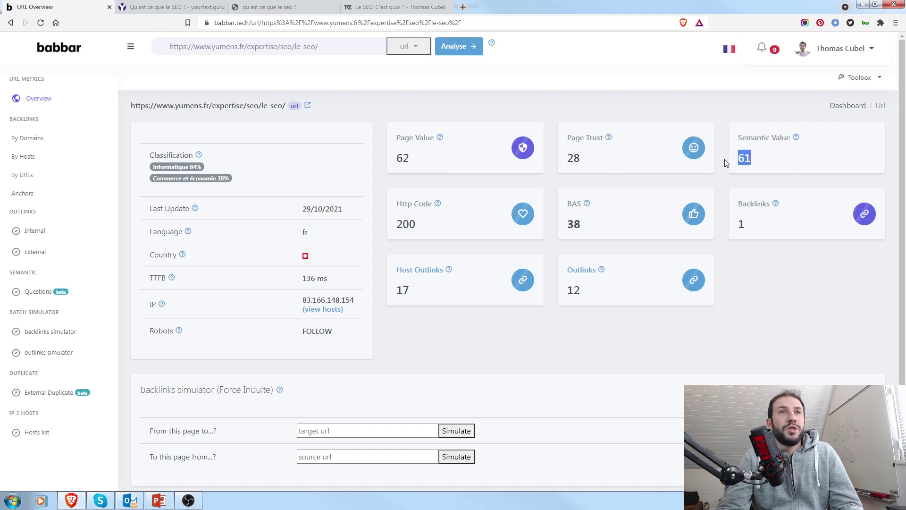
click(781, 304)
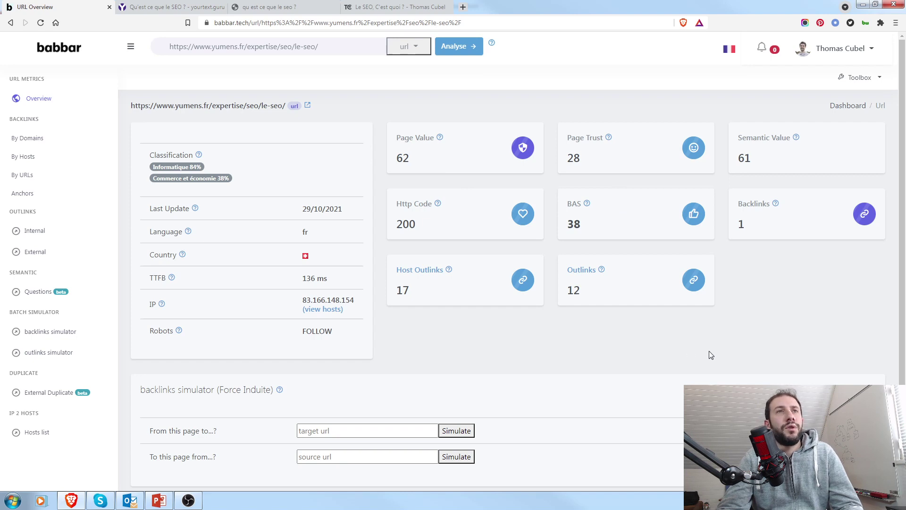
drag(750, 225, 728, 218)
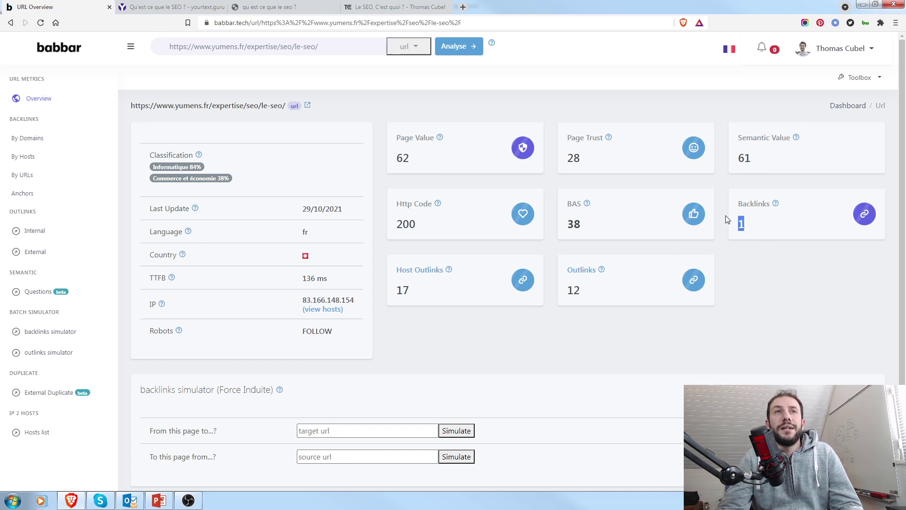
click(762, 229)
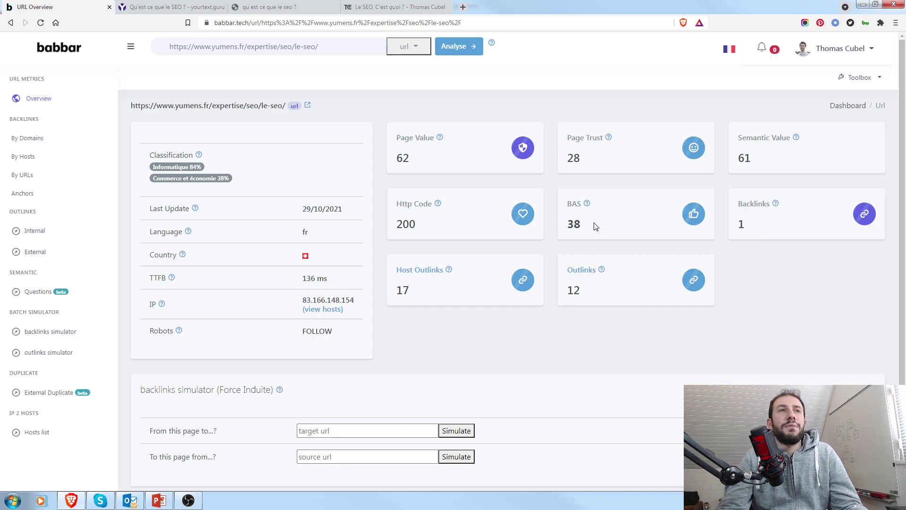
drag(593, 227, 561, 224)
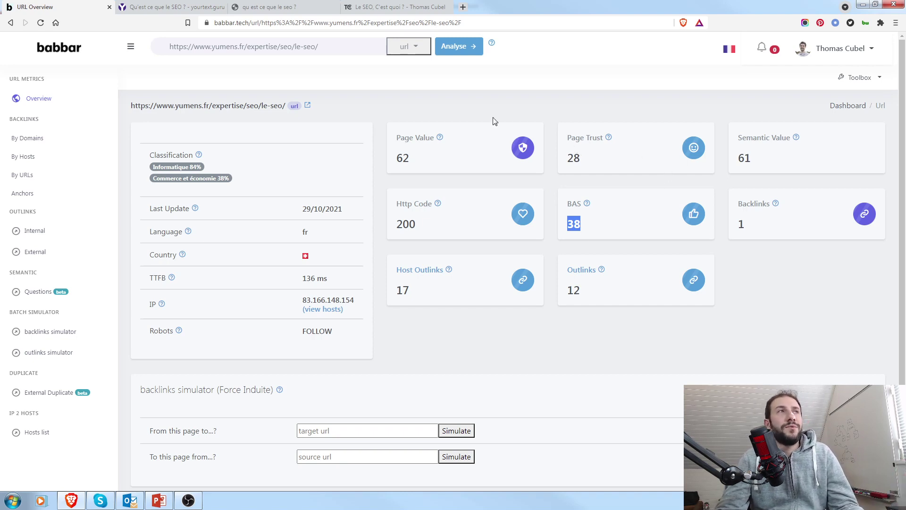
click(175, 8)
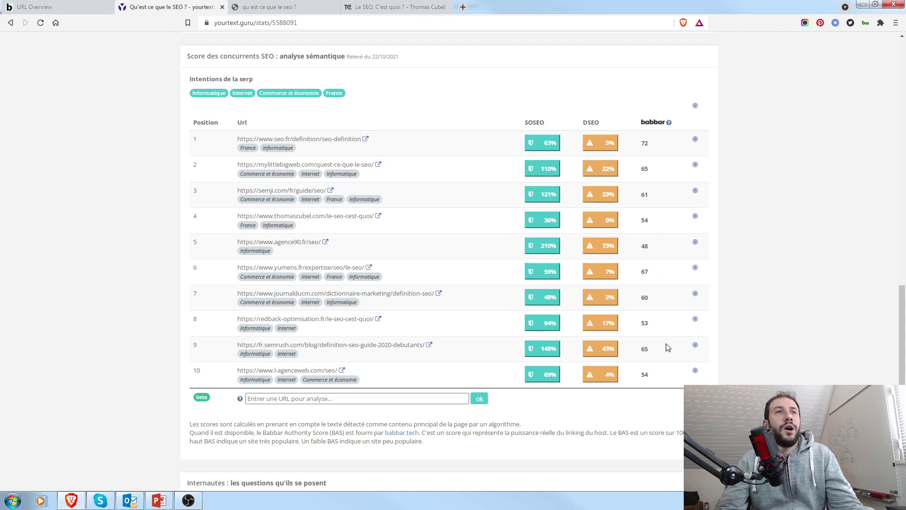
drag(214, 237, 470, 399)
click(828, 359)
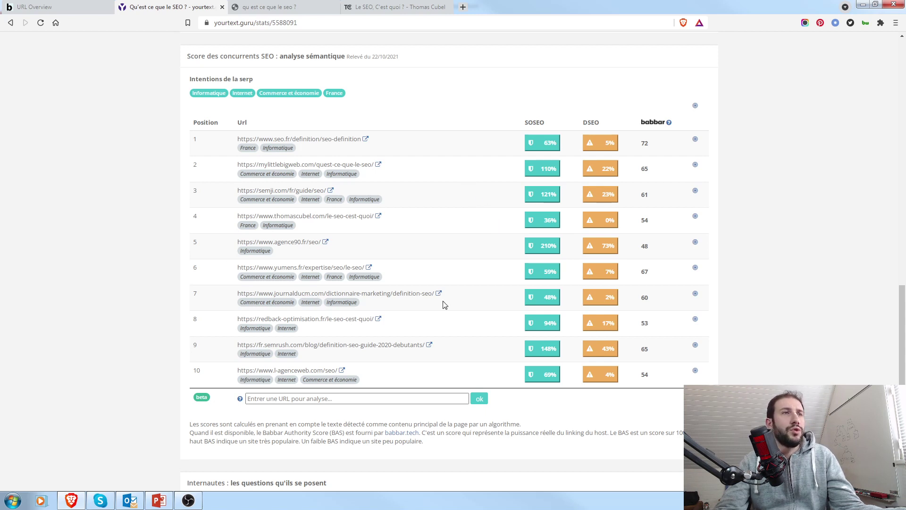
drag(436, 293, 238, 294)
key(ctrl+c)
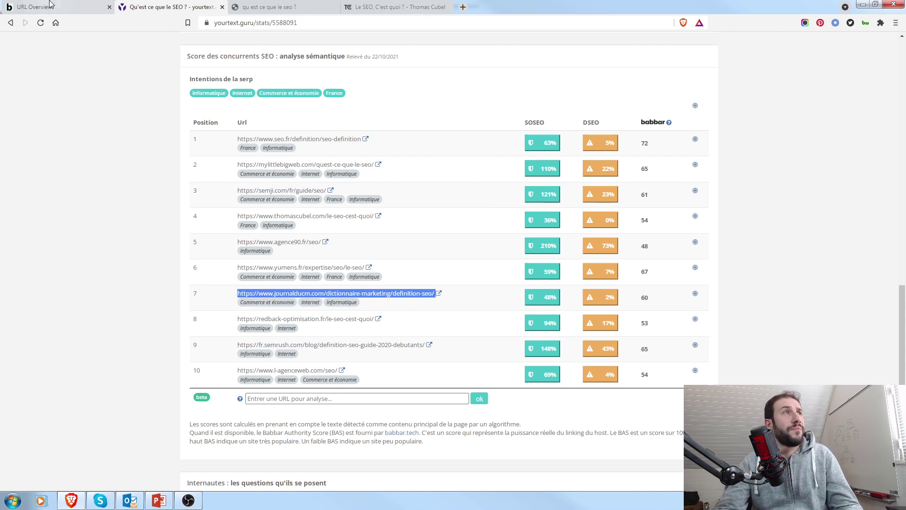
click(51, 6)
triple_click(295, 47)
key(ctrl+v)
click(467, 47)
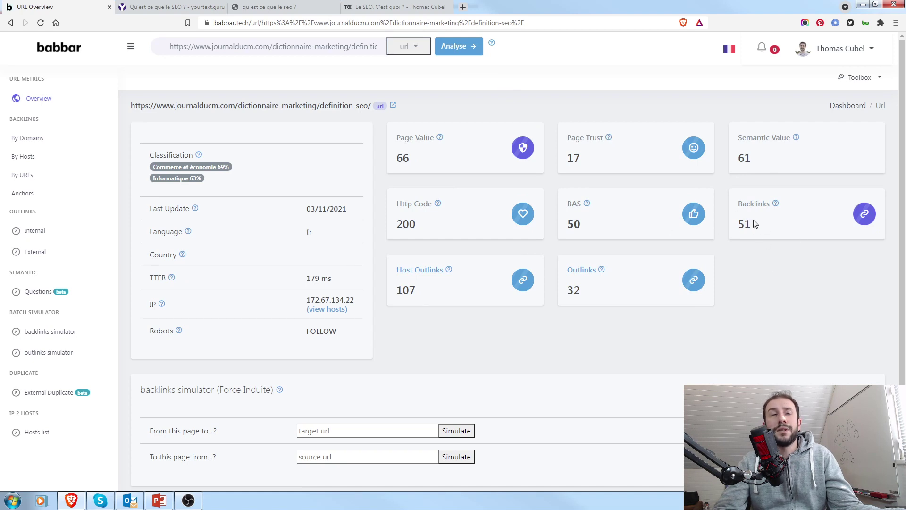
Step: Review the journalducm.com page's Backlinks and Page Trust metrics in its Babbar overview
drag(756, 228, 735, 228)
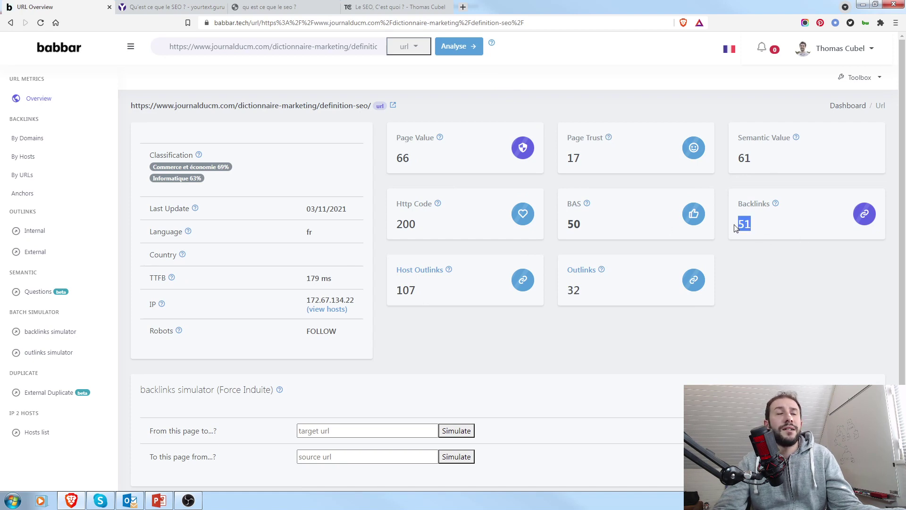
drag(585, 160, 562, 163)
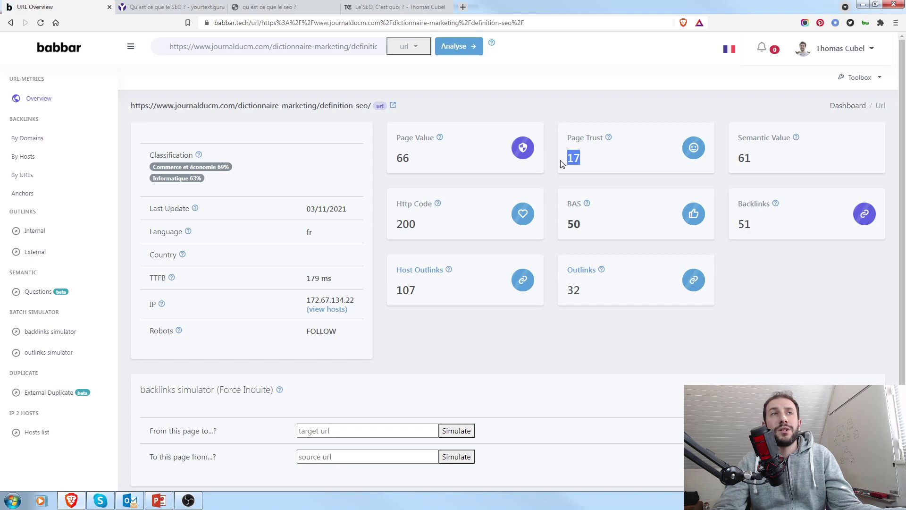
click(737, 313)
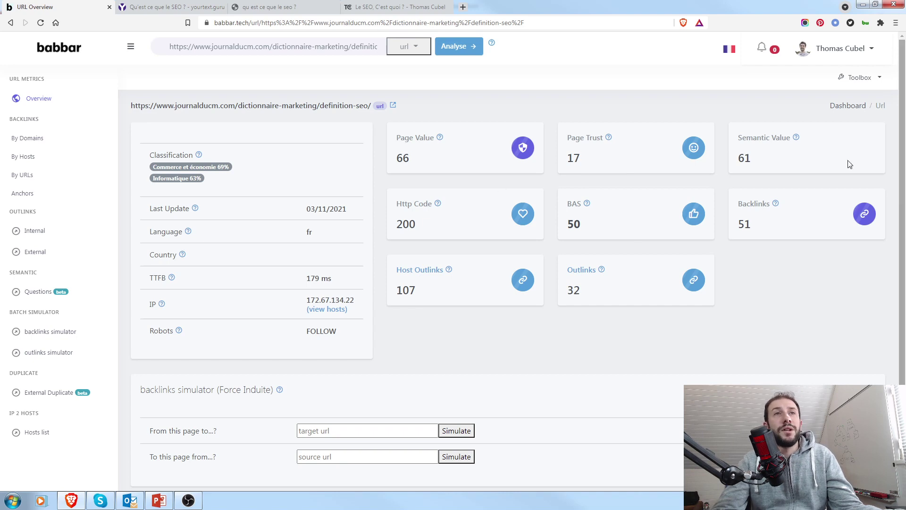
drag(591, 162, 558, 165)
click(742, 313)
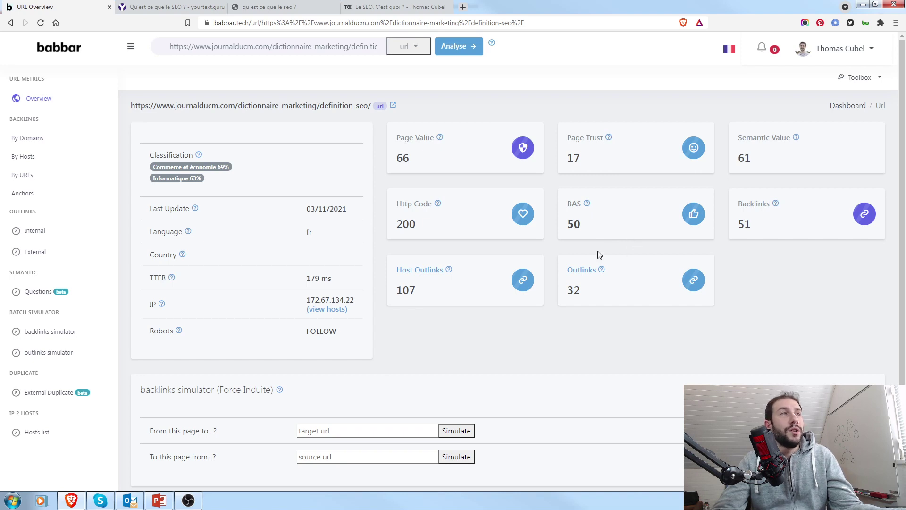
Step: Return to the YourText.Guru competitor score list and clear the selection on the seventh-ranked URL
key(ctrl+Tab)
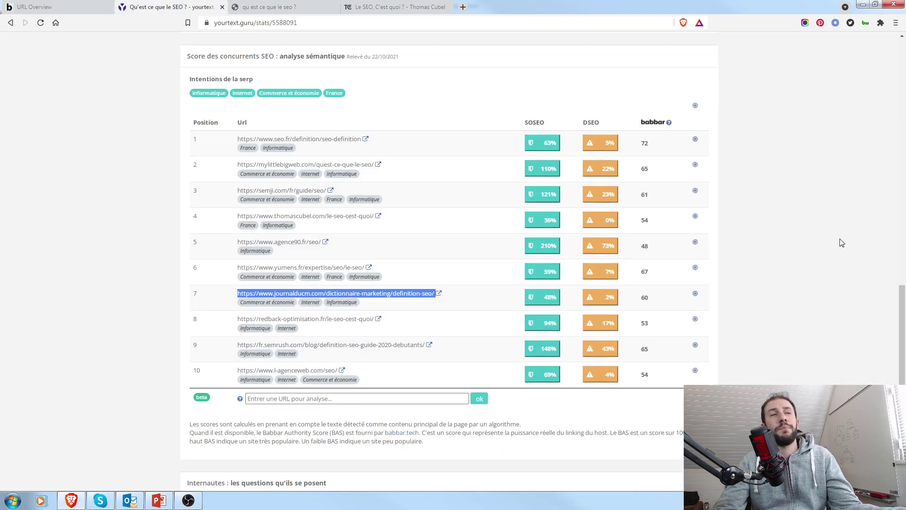
click(842, 242)
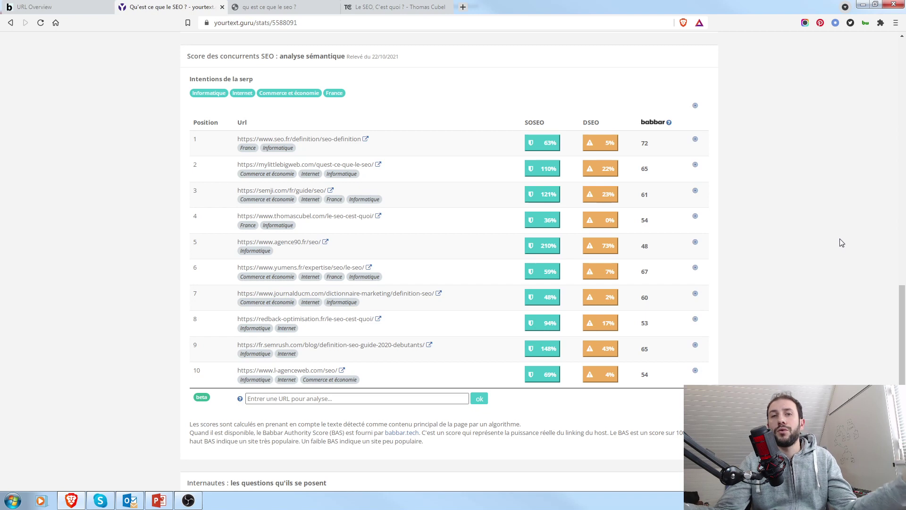